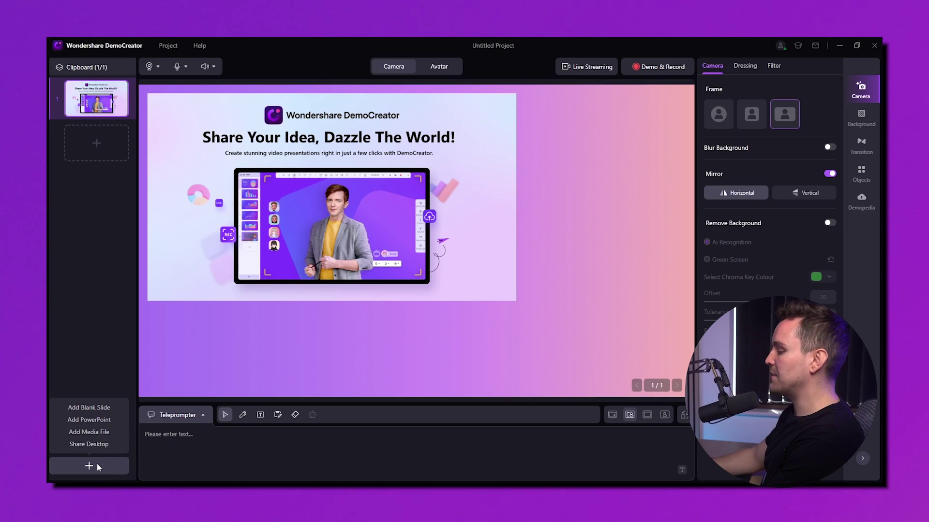
Step: Browse the Downloads folder for a media file to import, and add a desktop share to the clipboard
click(102, 432)
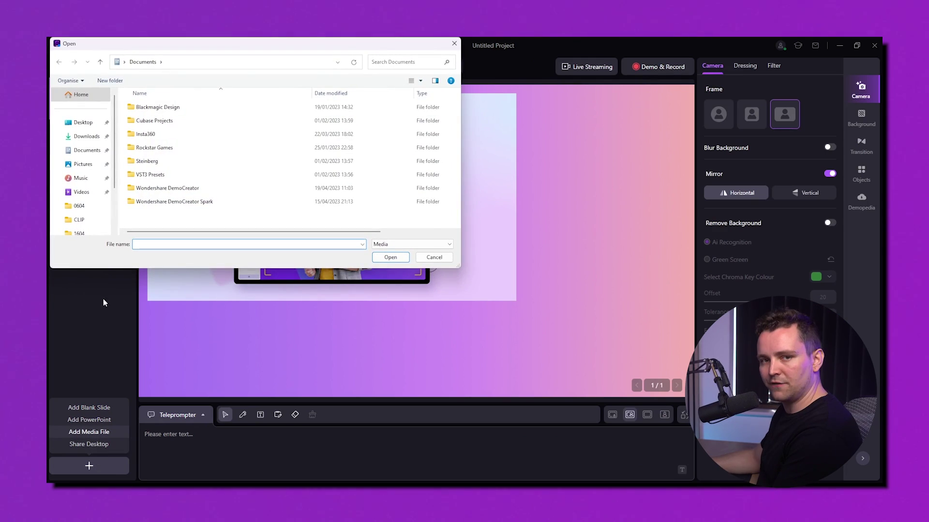
click(86, 136)
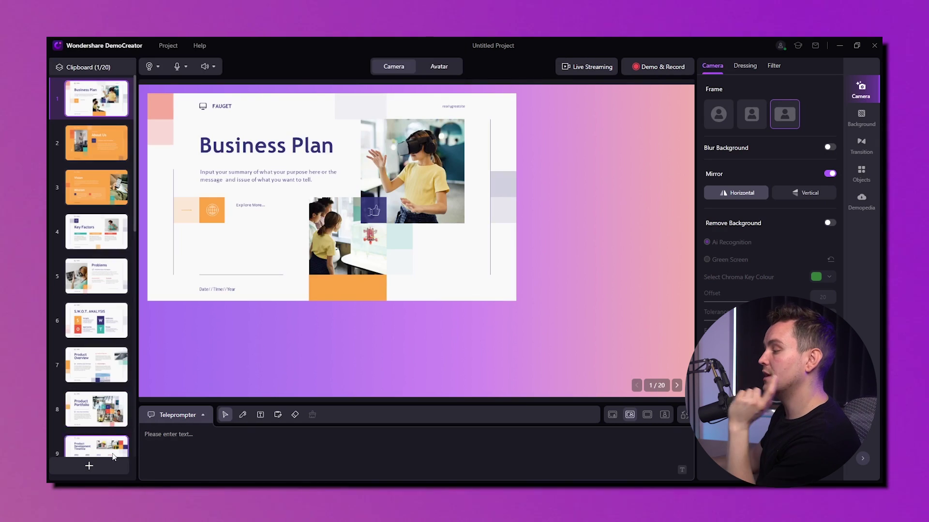
click(101, 466)
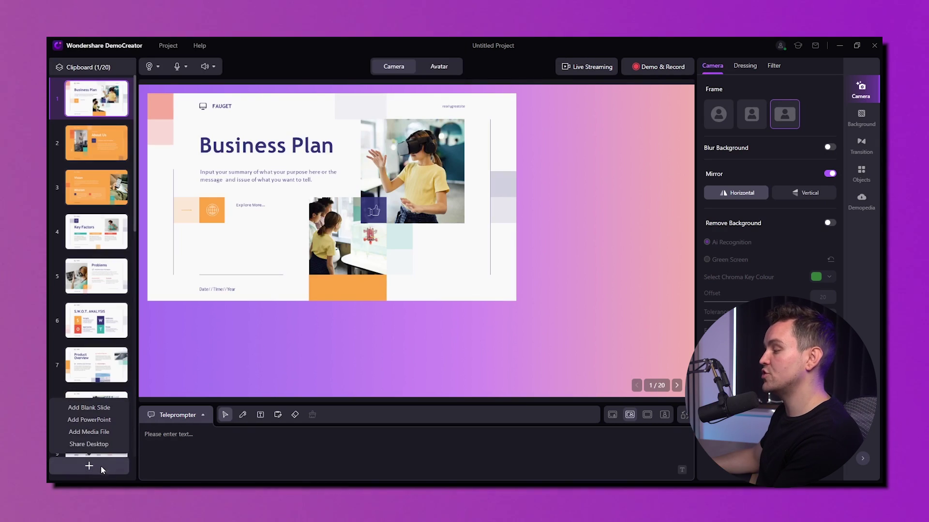
click(89, 444)
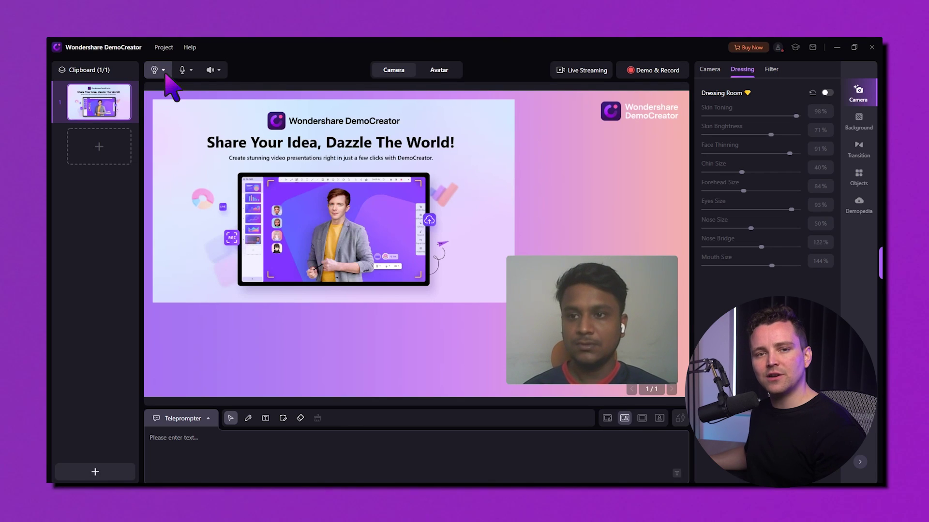
Step: Look through the available webcam sources and open the microphone source choices
click(163, 70)
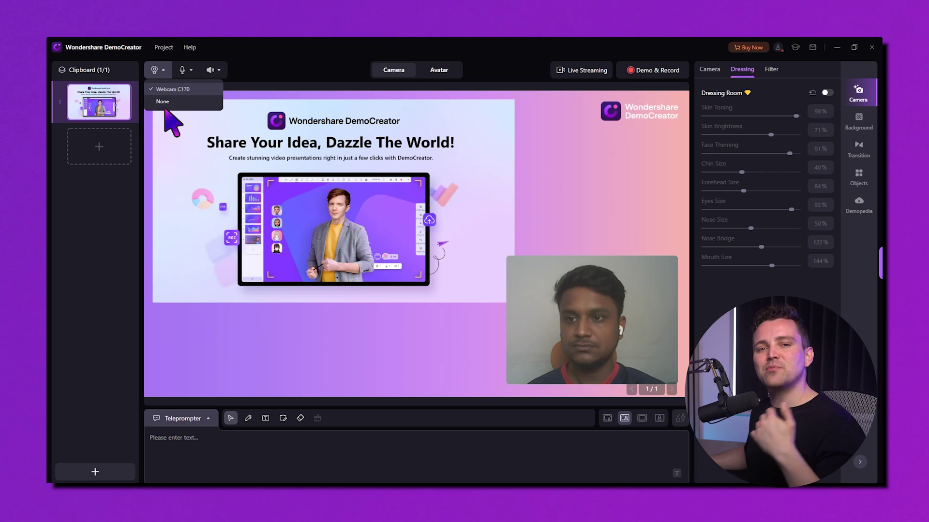
click(186, 70)
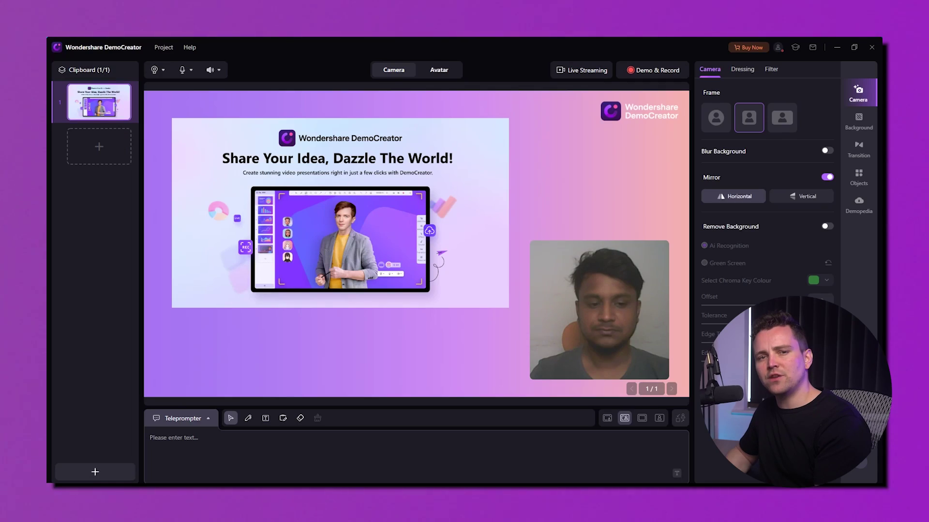
Step: Try the camera-over-content layout with flipped position and the Content Full-Screen layout, and return to the side-by-side layout
click(607, 418)
click(680, 418)
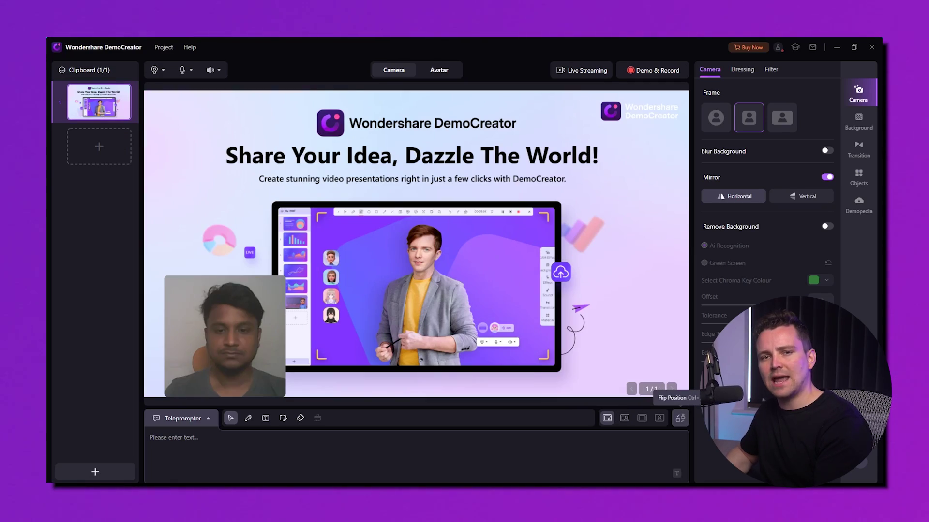
click(642, 418)
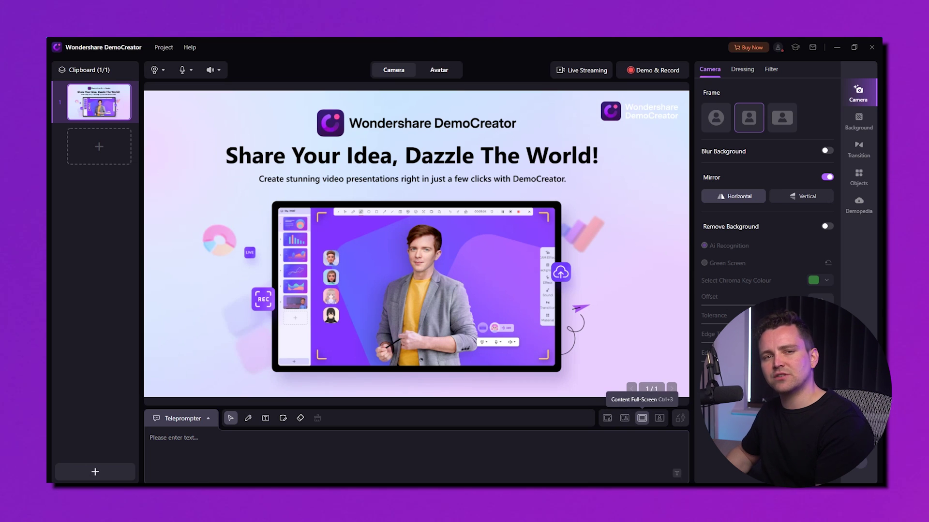
click(624, 418)
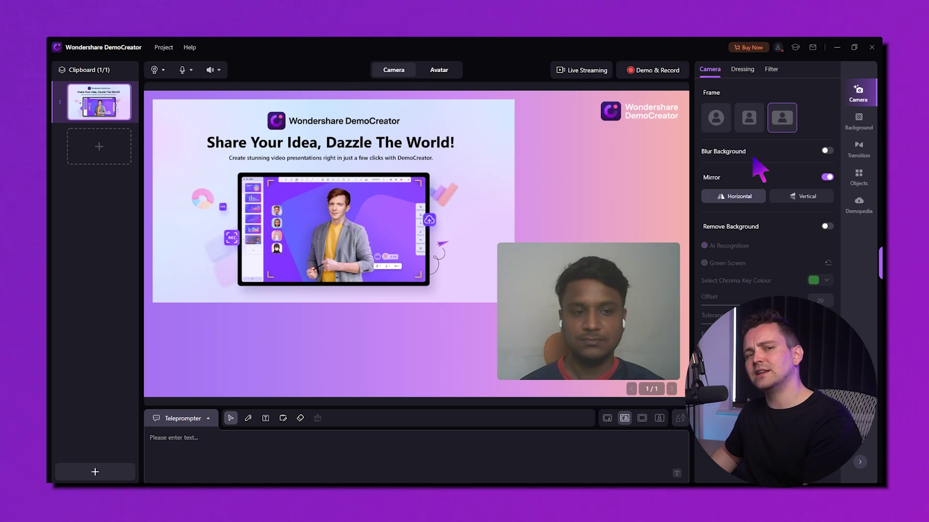
Step: Turn off the Mirror option for the camera picture
click(752, 233)
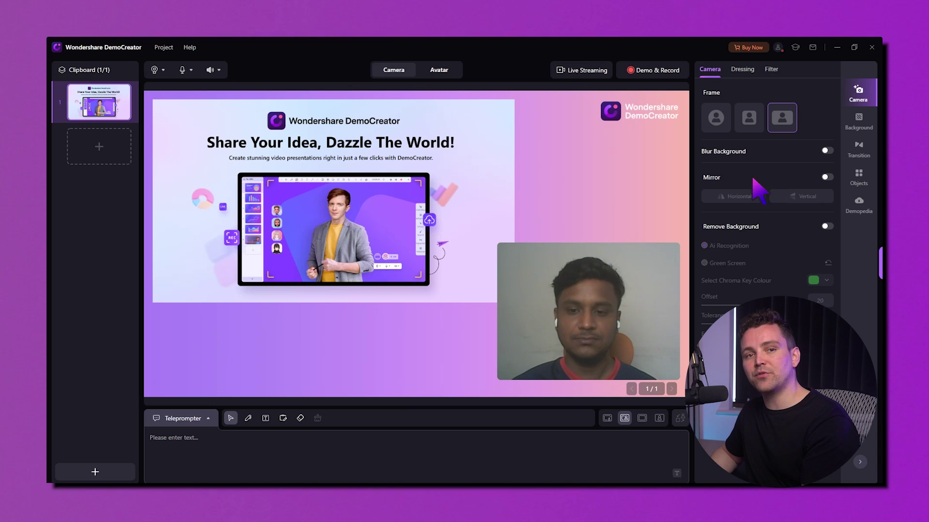
click(753, 179)
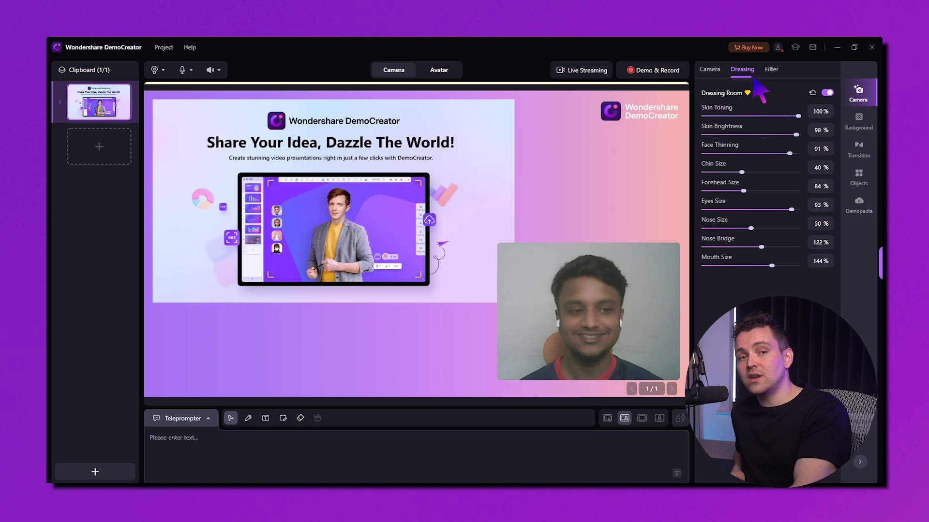
Step: Apply the Fresh filter to the camera picture
click(771, 72)
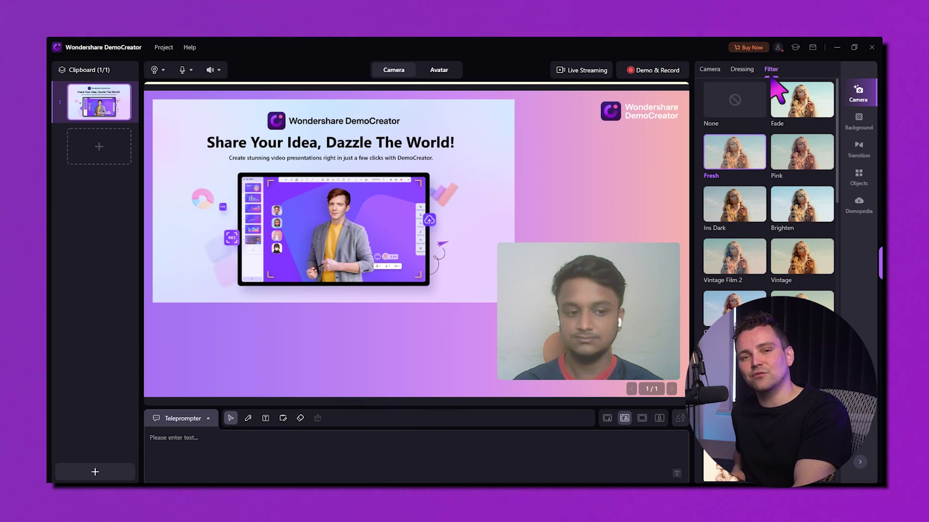
click(773, 80)
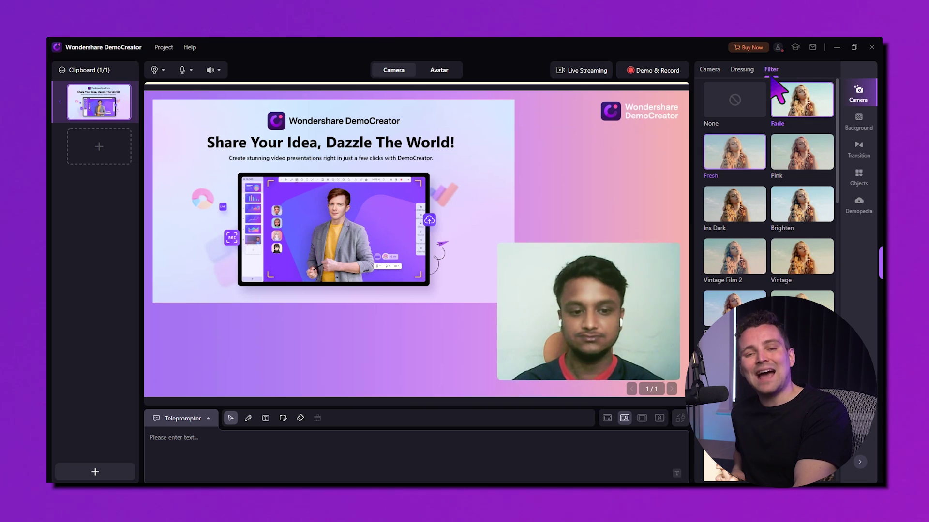
click(733, 152)
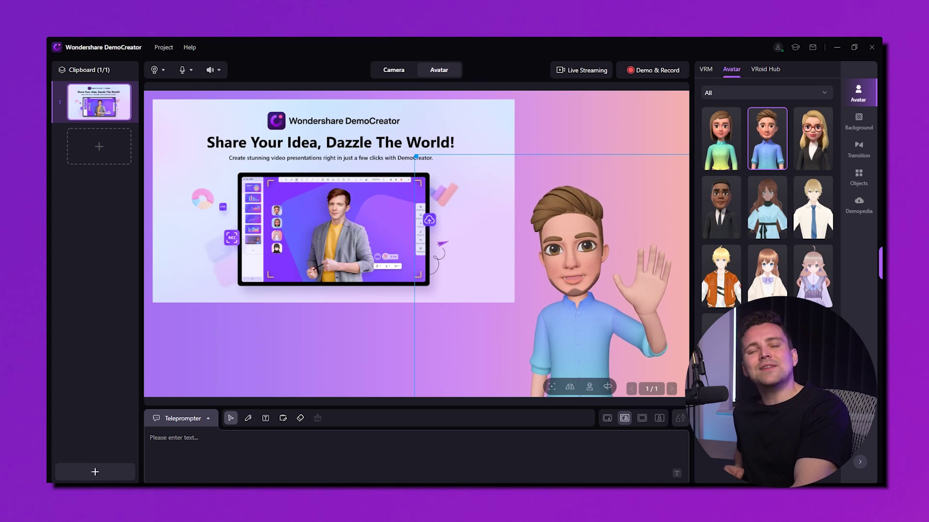
Step: Try the avatar of the woman in the green shirt and the avatar of the man in the dark suit
click(720, 139)
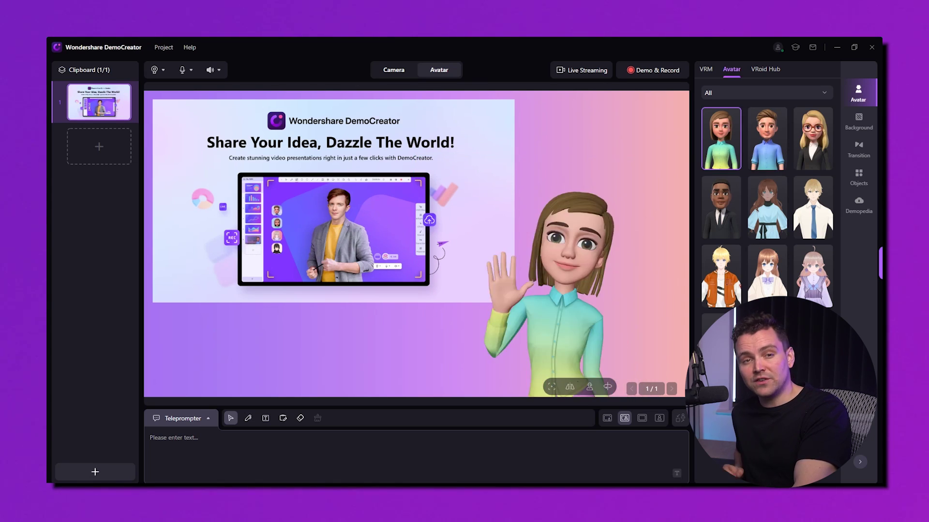
mouse_move(721, 208)
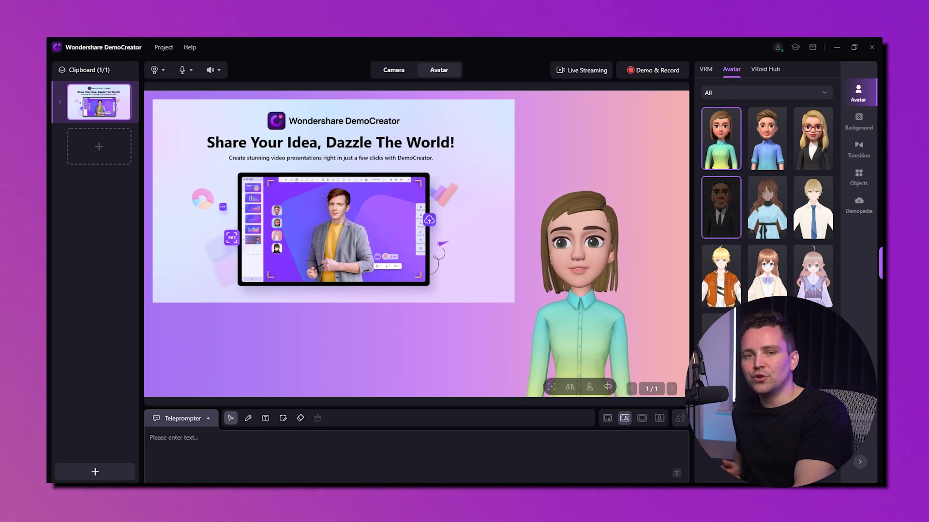
click(721, 208)
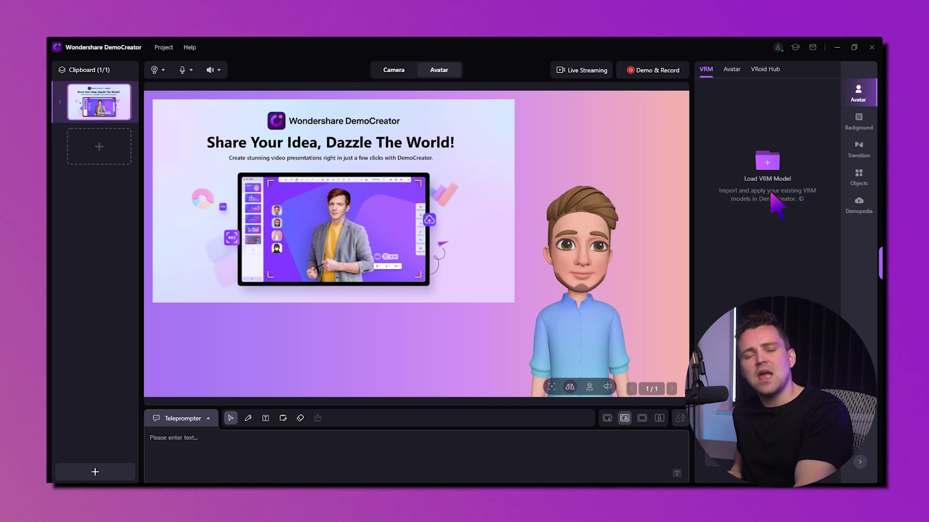
Step: Open the file chooser for loading an existing VRM avatar model
click(771, 193)
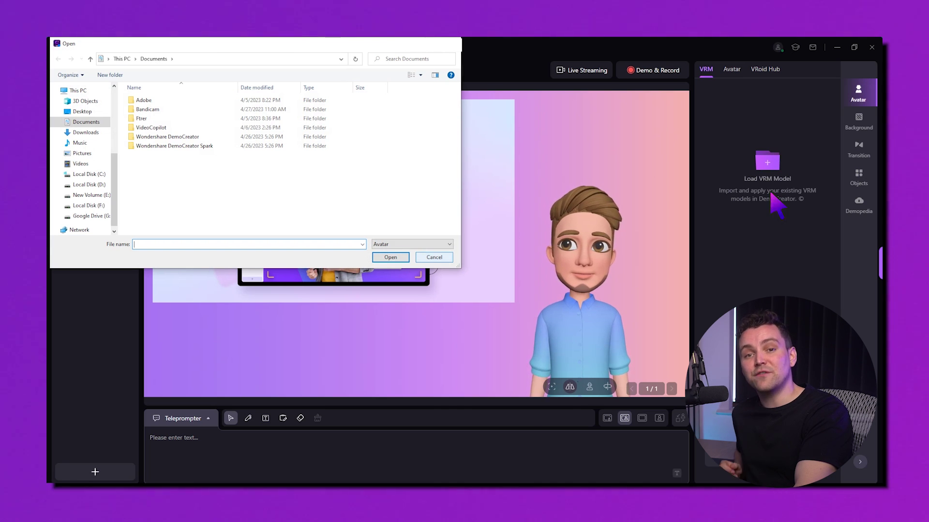
drag(390, 44, 414, 62)
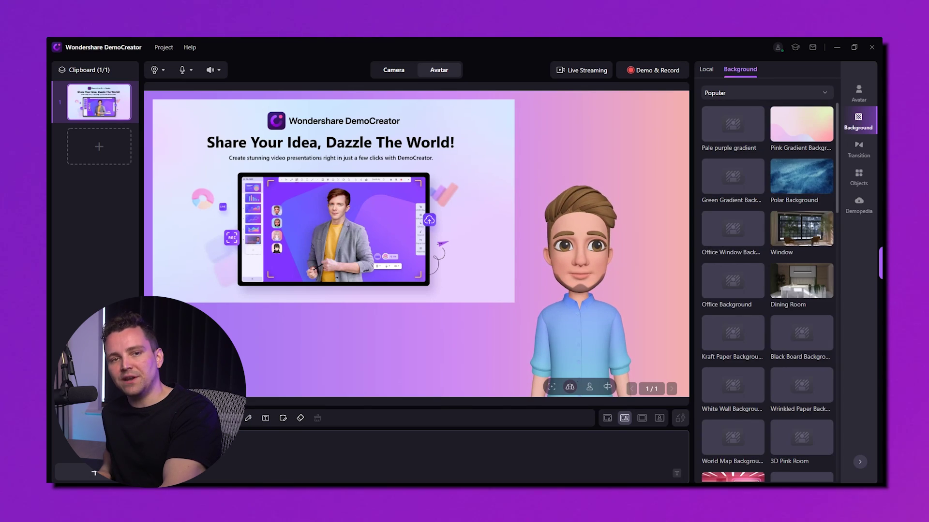
Step: Switch the presenter avatar to its full-body view on the pink stage background
mouse_move(733, 228)
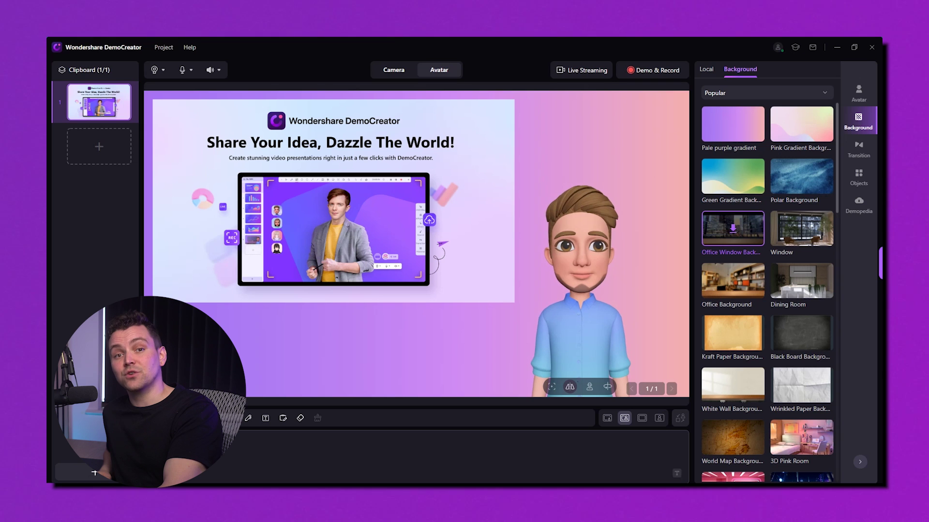
mouse_move(801, 228)
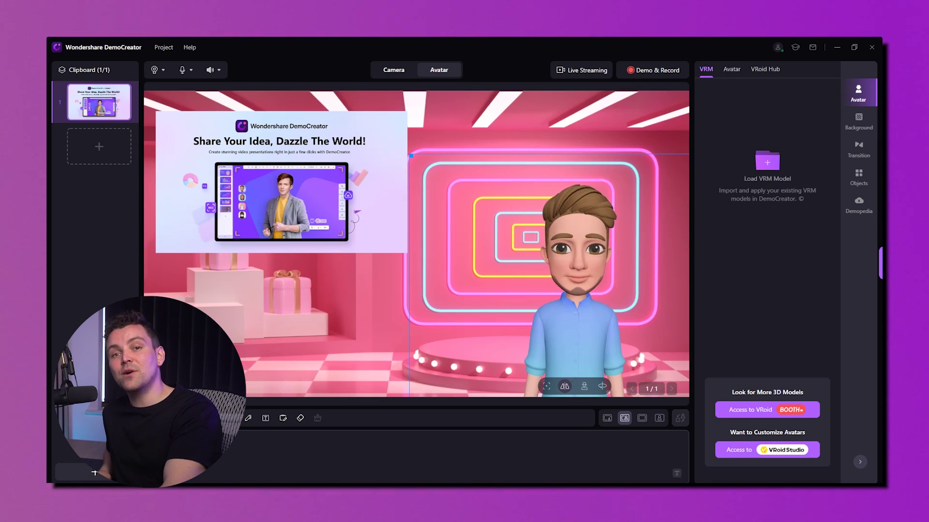
click(584, 386)
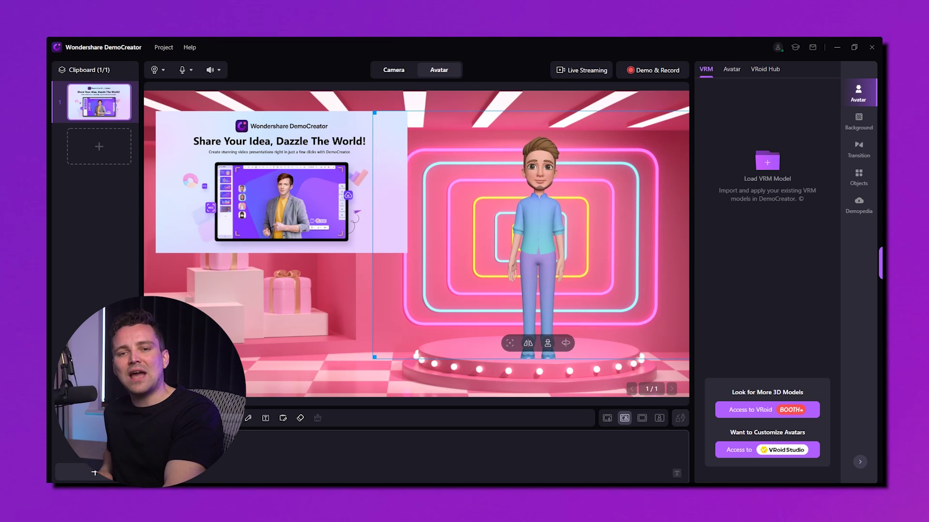
Step: View the locally saved backgrounds and the transition options
click(857, 122)
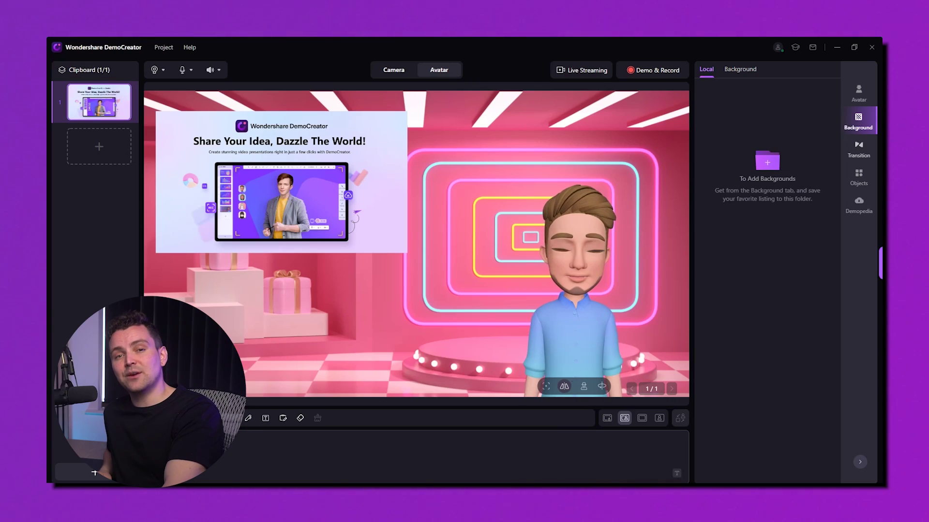
click(857, 149)
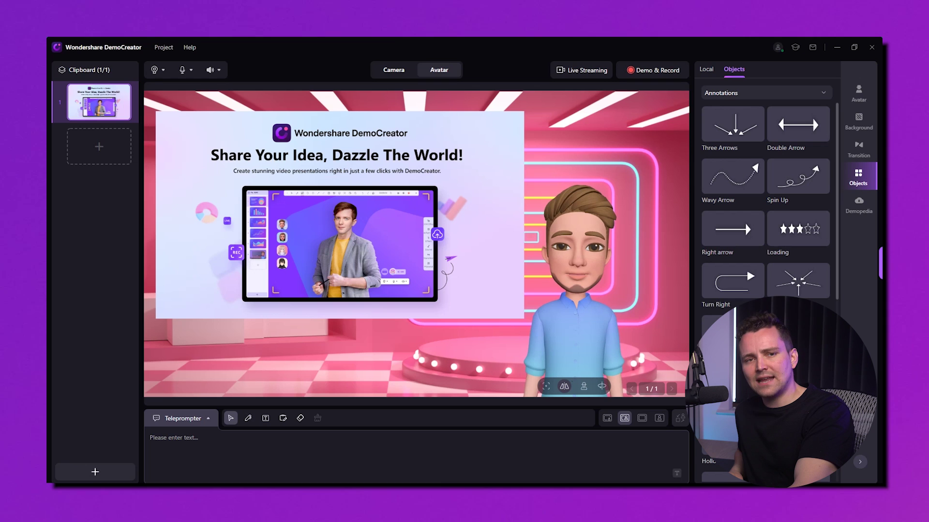
Step: Add the In and Like objects from the Social Media category to the slide
click(765, 92)
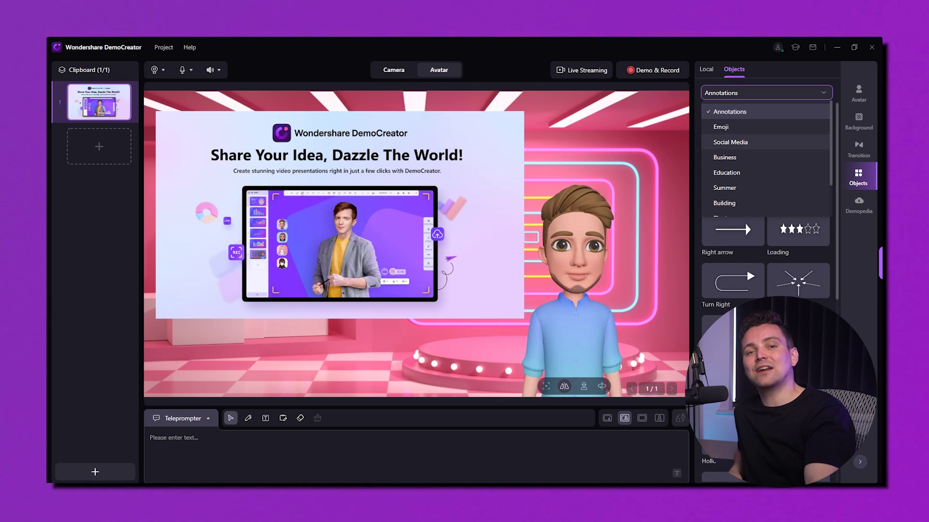
click(730, 142)
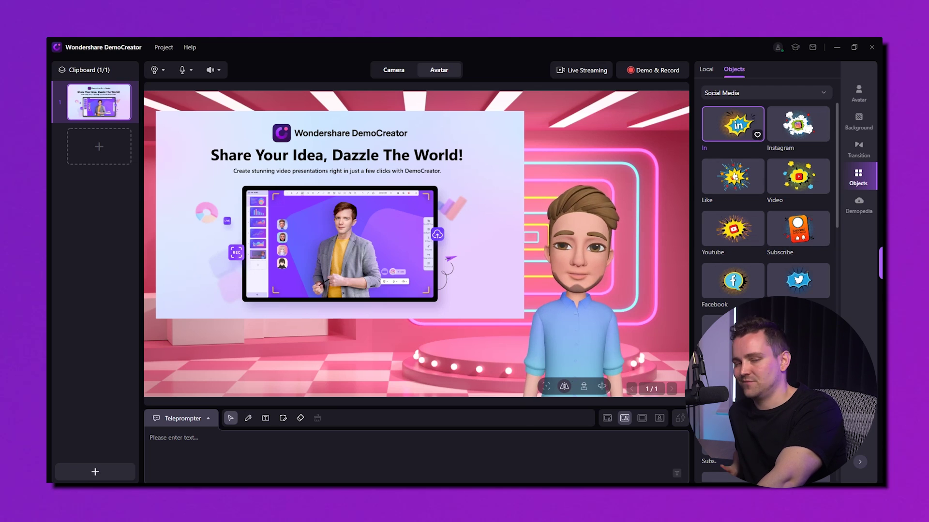
click(733, 124)
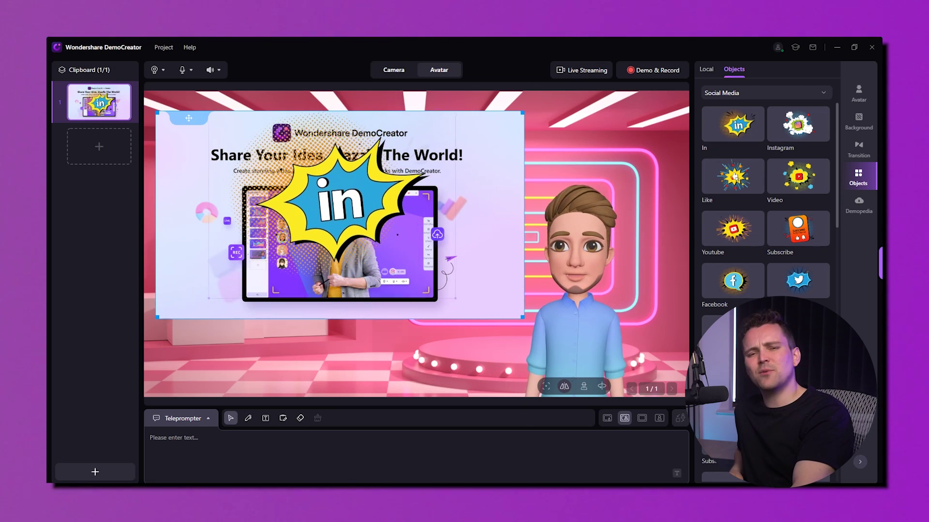
click(734, 176)
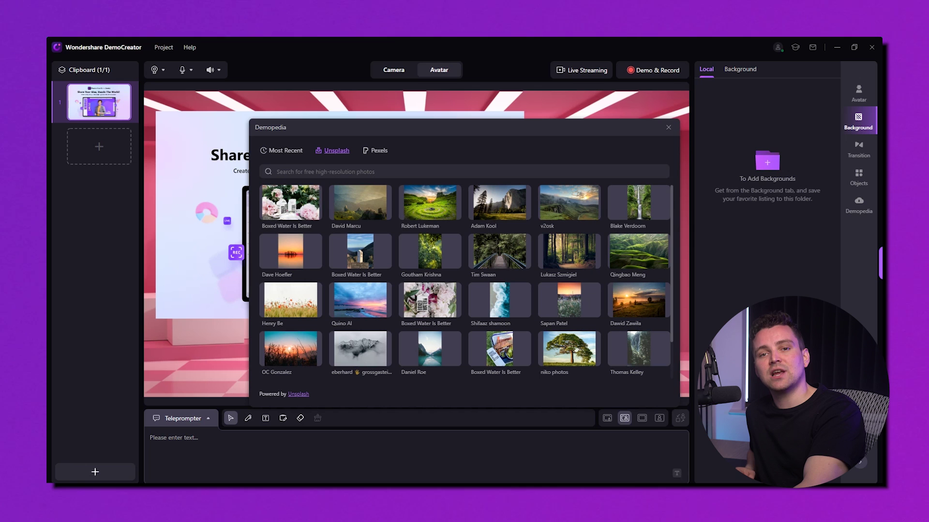
Step: Add the misty mountain valley photo from Demopedia's Unsplash collection to the slide and close the photo library
mouse_move(435, 127)
mouse_down()
mouse_move(447, 132)
mouse_move(428, 119)
mouse_up()
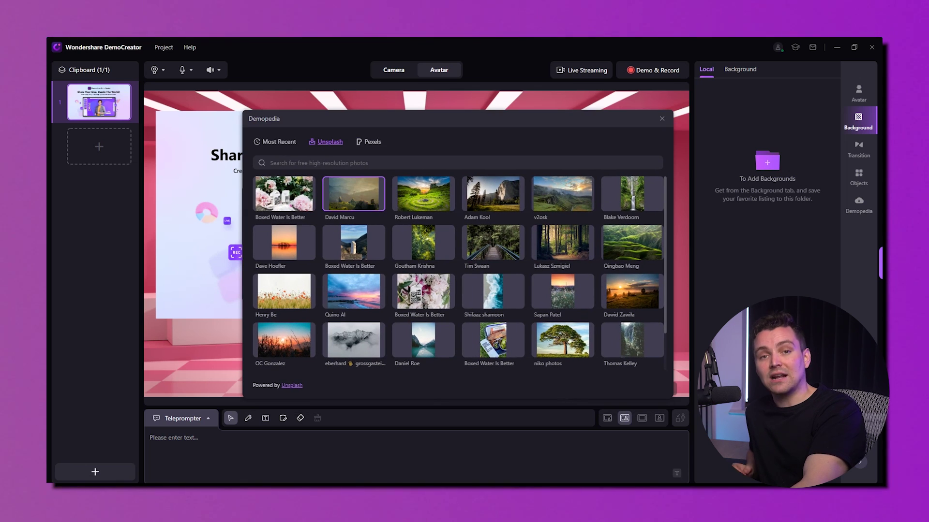
click(353, 193)
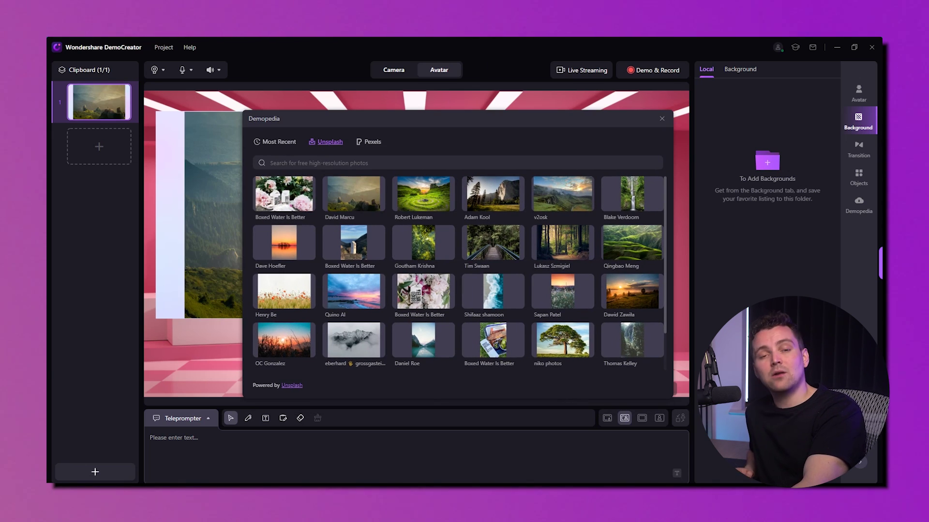
click(661, 118)
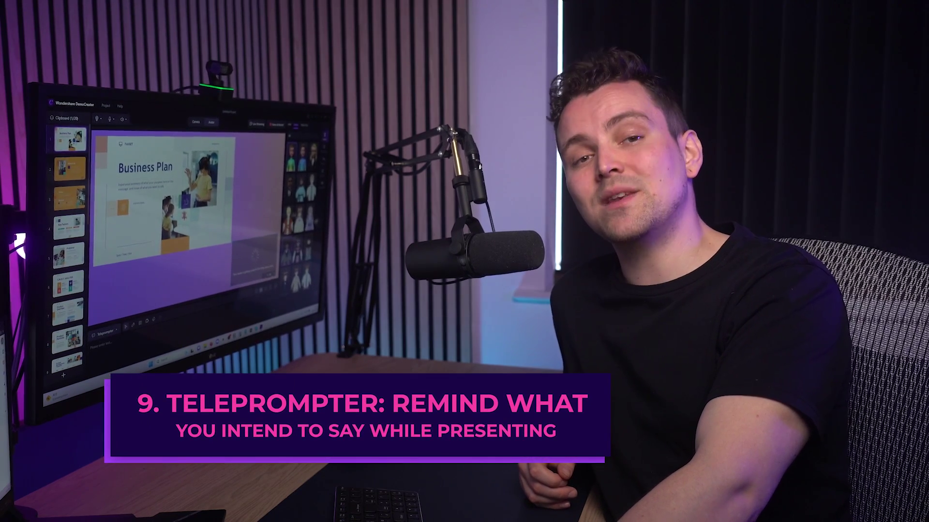
Step: Enter "Hello, I'm From Wondershare Democreator" as the teleprompter text
text(llo)
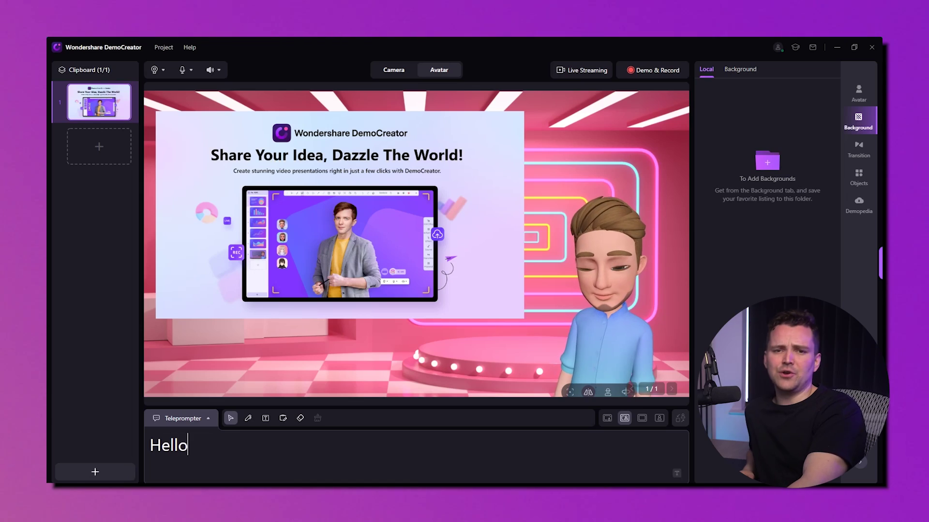
text(, I'm From Wondershare Democreator)
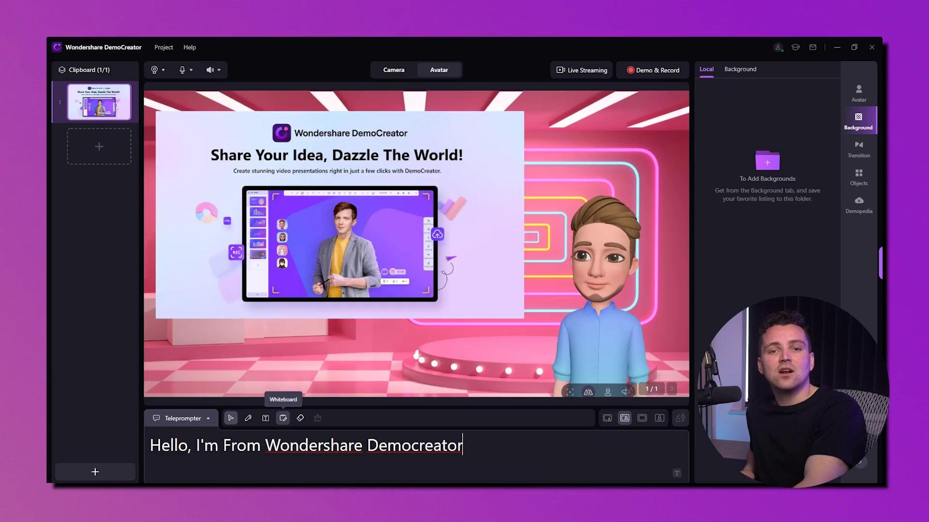
Step: Open the whiteboard and draw a short, nearly vertical red stroke beside the arrow
click(283, 418)
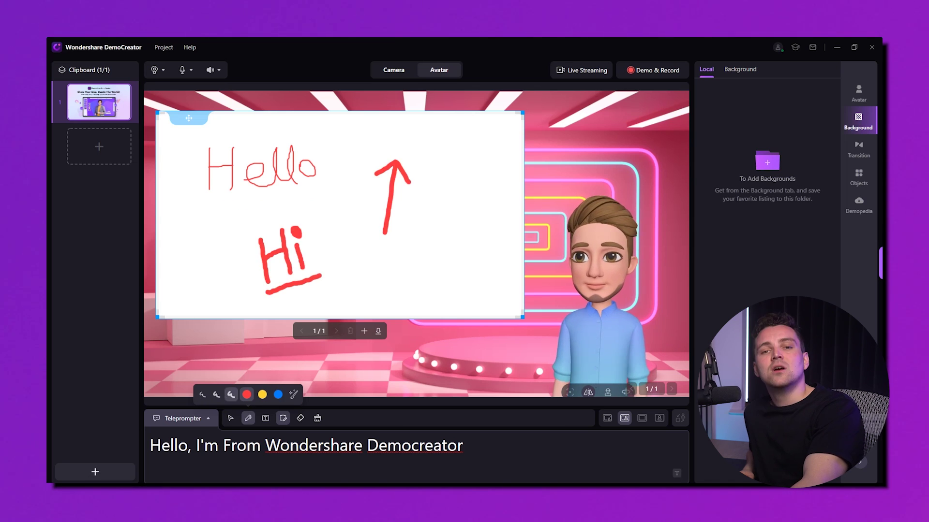
drag(440, 173, 427, 231)
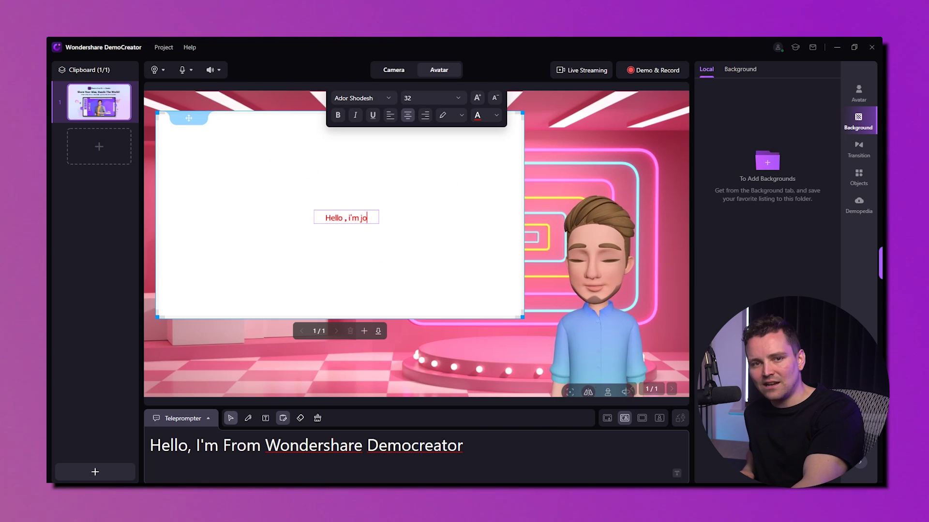
Step: Reposition the greeting text on the whiteboard slightly lower and further left, and set its font size to 35
click(347, 217)
drag(379, 210, 336, 221)
click(477, 97)
click(477, 98)
click(476, 98)
click(477, 98)
click(494, 98)
Step: Try bold and left alignment on the greeting text, and restore regular weight and centred alignment
click(338, 115)
click(337, 115)
click(390, 116)
click(407, 115)
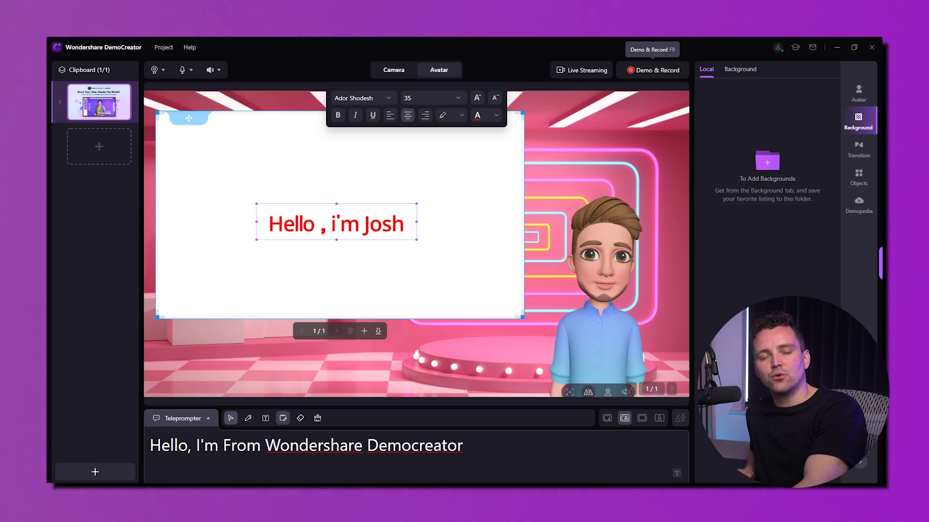
Step: Start a Demo & Record session and switch on live streaming of the presentation
click(652, 70)
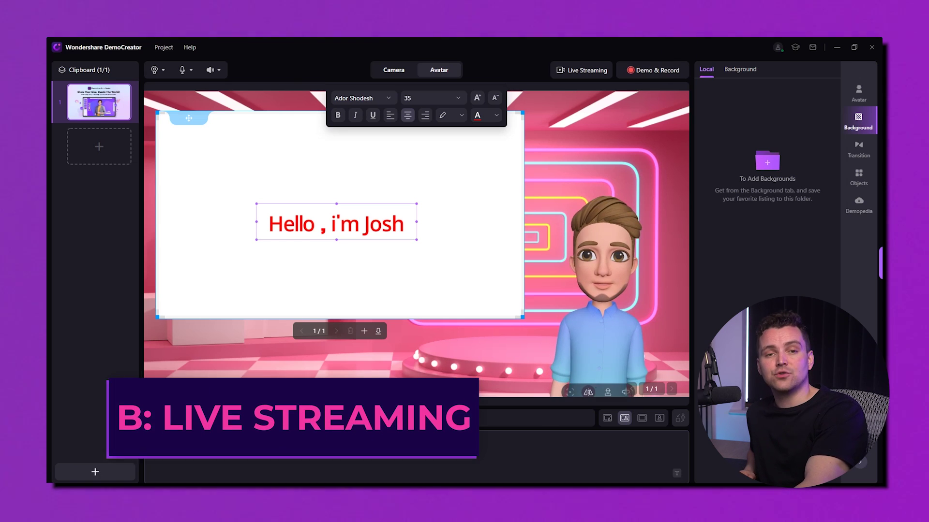
key(F8)
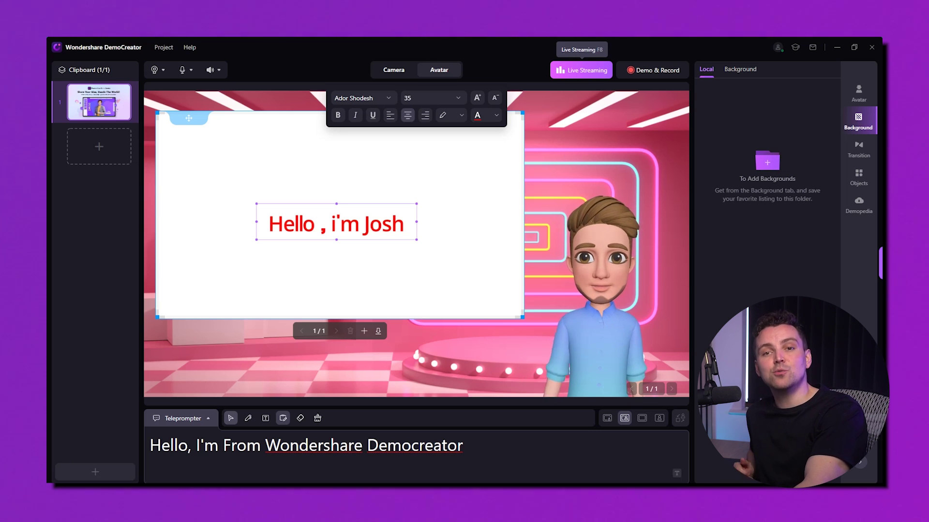
click(581, 70)
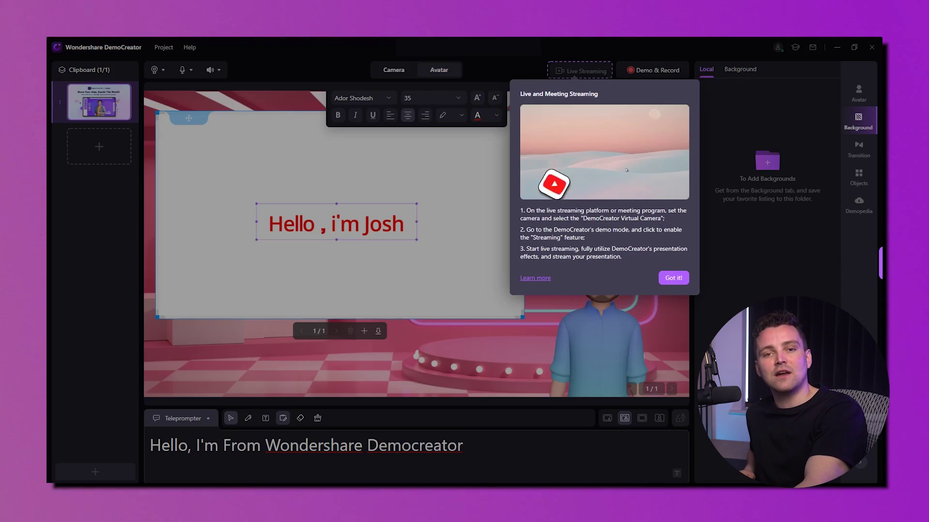